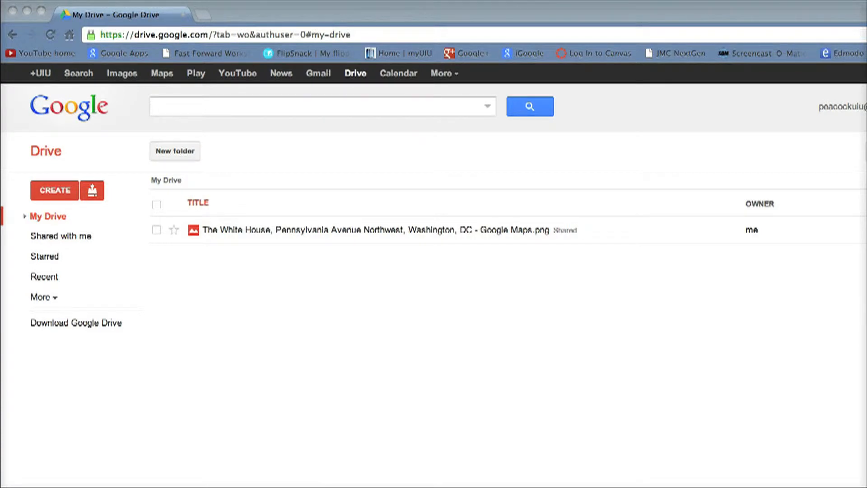
Create a new form in Drive.
{"action": "left_click", "coordinate": [53, 194]}
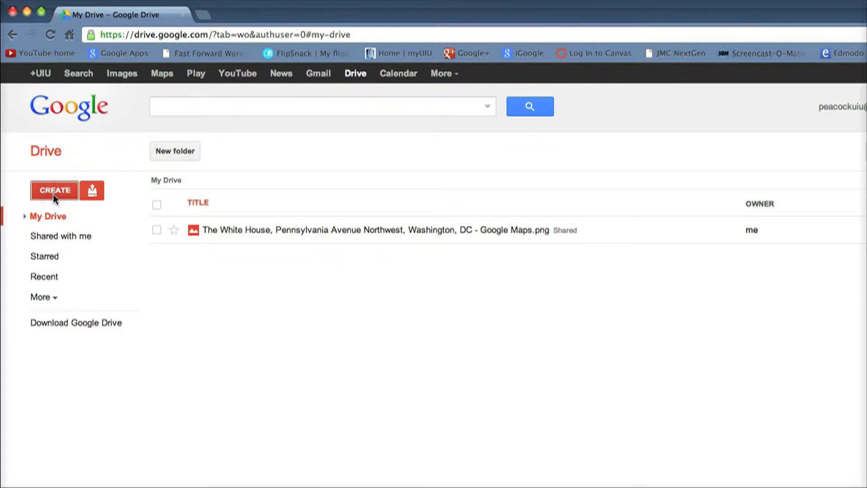
{"action": "left_click", "coordinate": [53, 191]}
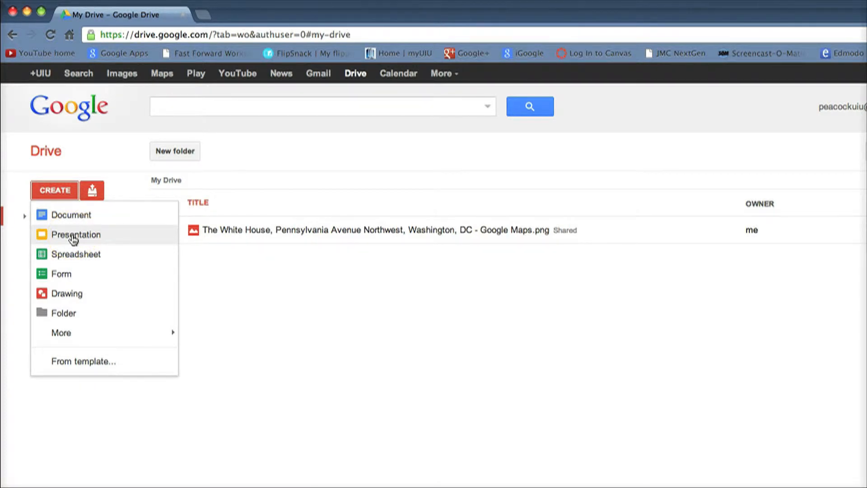
{"action": "left_click", "coordinate": [73, 253]}
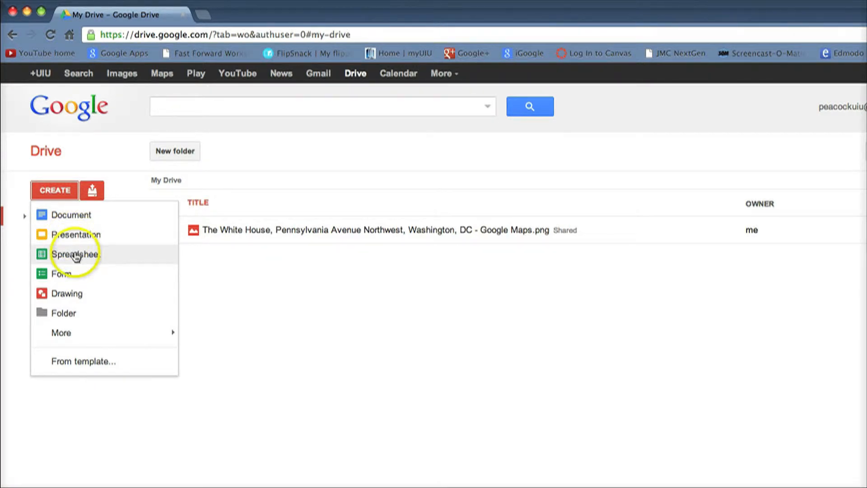
{"action": "left_click", "coordinate": [60, 276]}
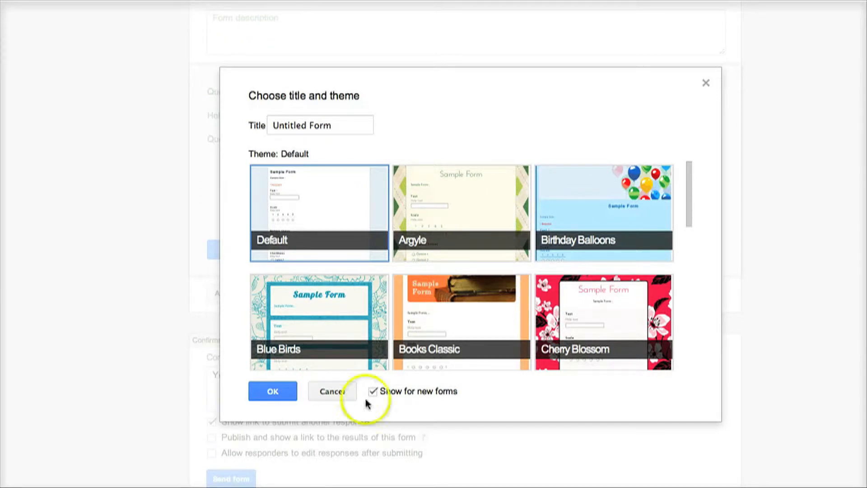
Set the new form's title to "My 1st Test".
{"action": "left_click", "coordinate": [335, 126]}
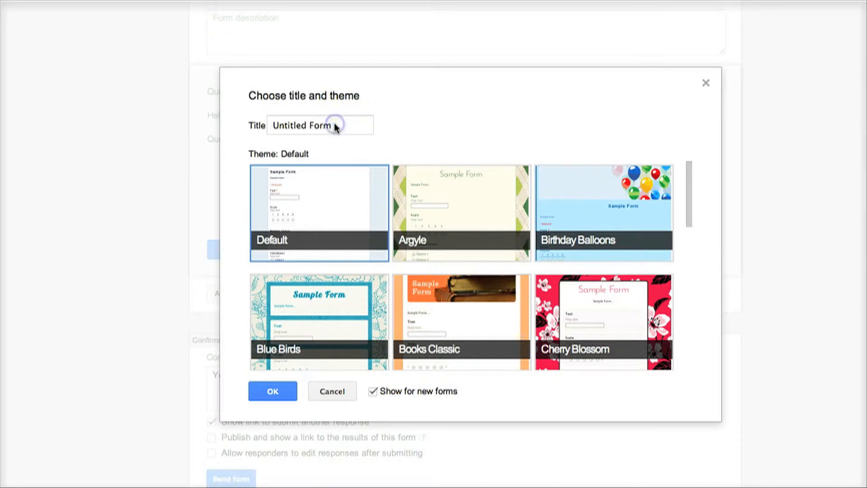
{"action": "left_click_drag", "start_coordinate": [334, 126], "coordinate": [272, 123]}
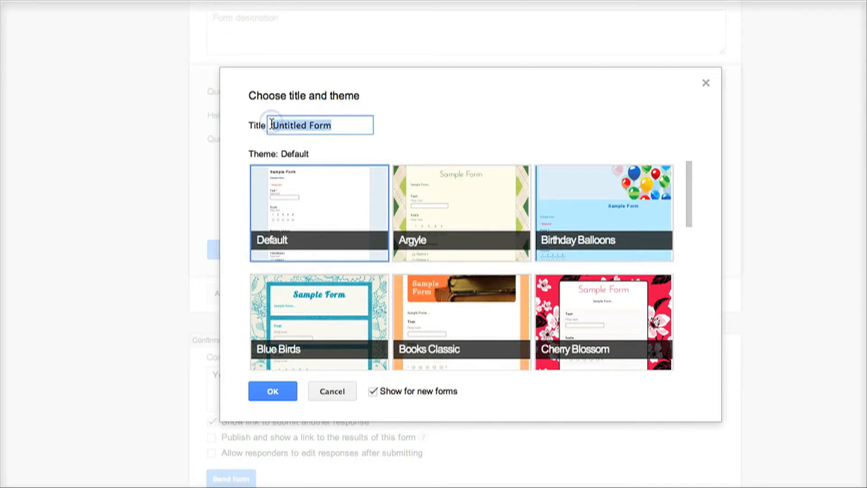
{"action": "type", "text": "My"}
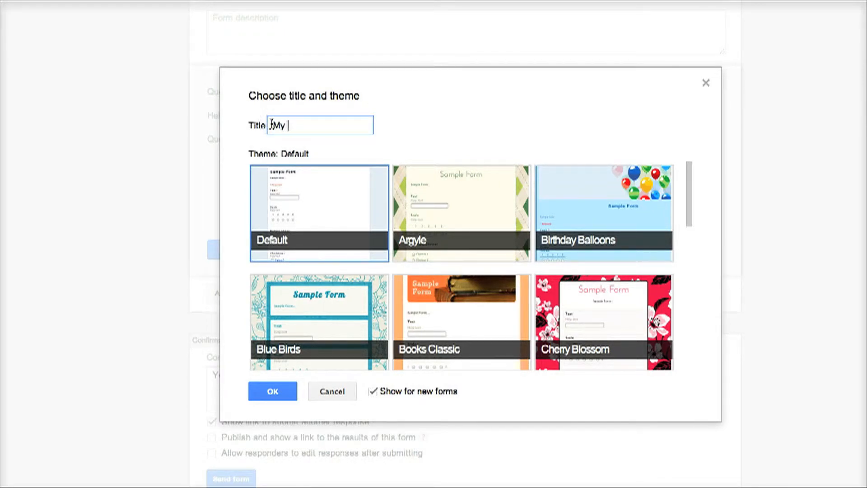
{"action": "type", "text": " 1st Test"}
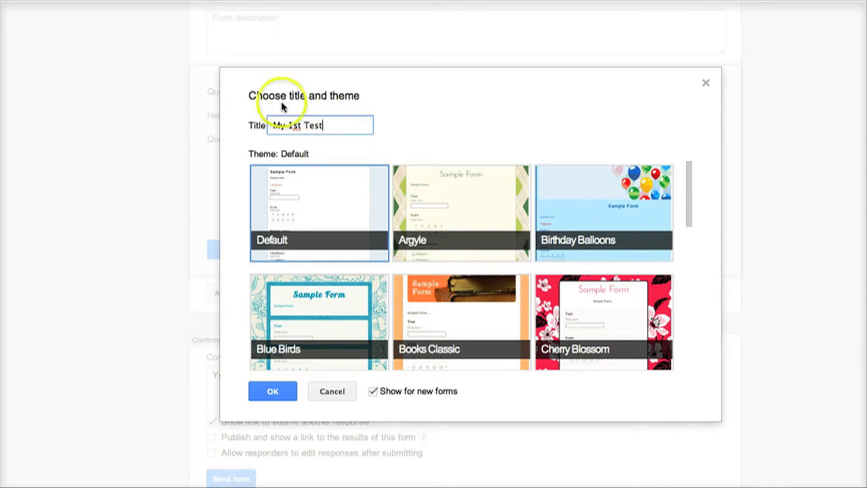
Choose the Argyle theme for the form and confirm the title and theme settings.
{"action": "mouse_move", "coordinate": [690, 202]}
{"action": "left_mouse_down"}
{"action": "mouse_move", "coordinate": [684, 360]}
{"action": "mouse_move", "coordinate": [696, 194]}
{"action": "left_mouse_up"}
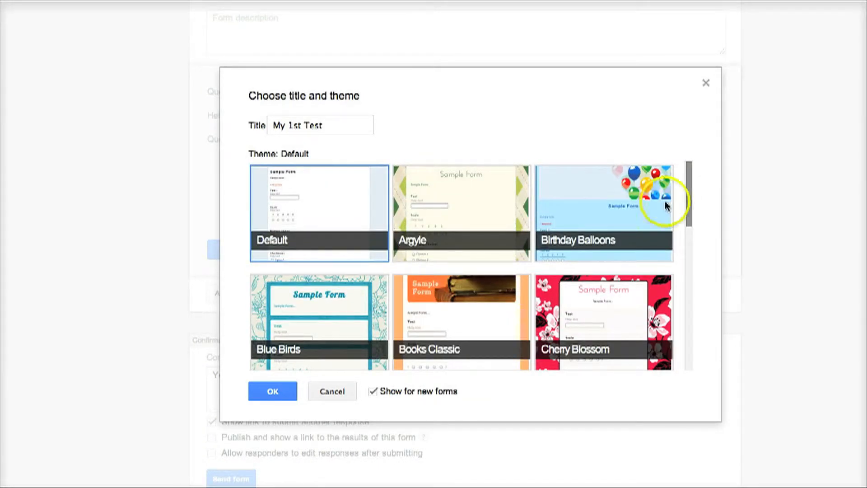
{"action": "left_click", "coordinate": [461, 209]}
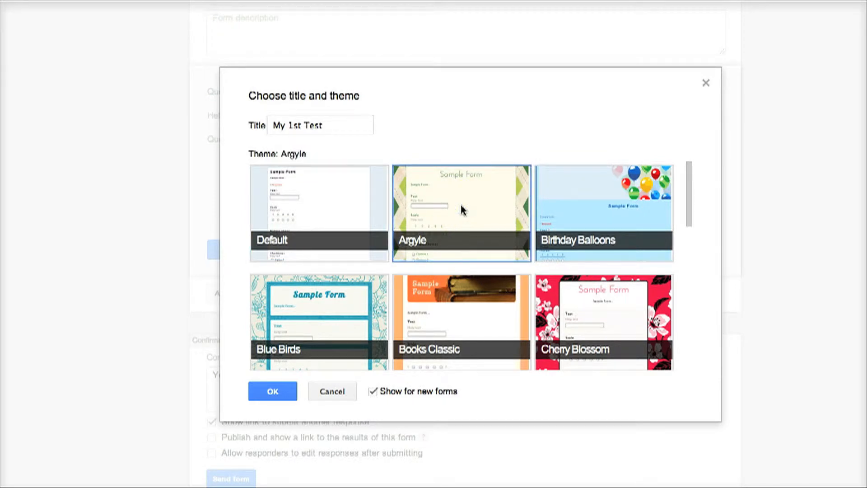
{"action": "left_click", "coordinate": [263, 392]}
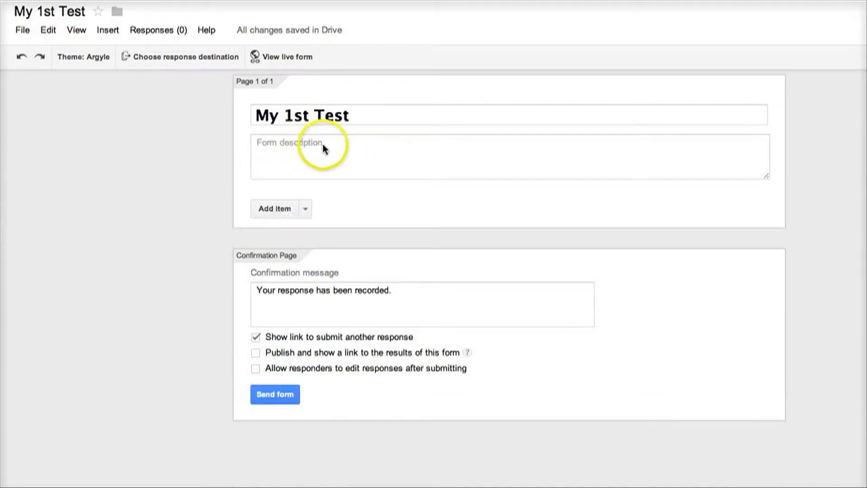
Enter "This is a test of the USA" as the form description.
{"action": "left_click", "coordinate": [324, 144]}
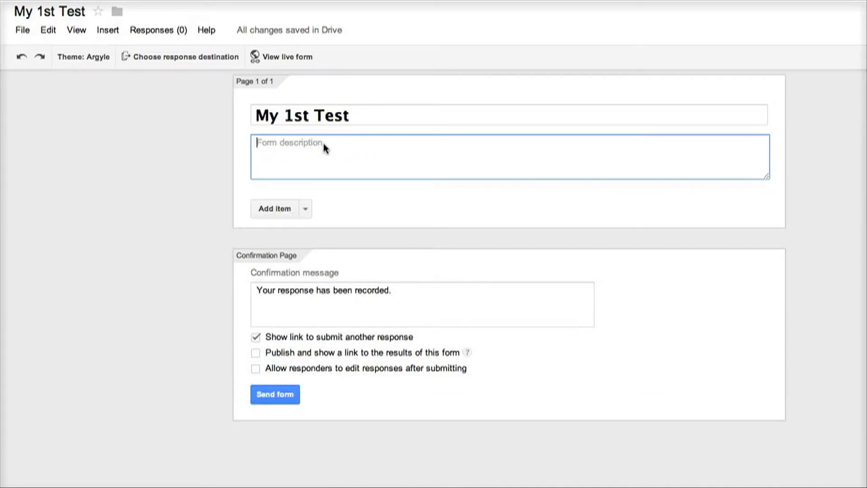
{"action": "type", "text": "Thi"}
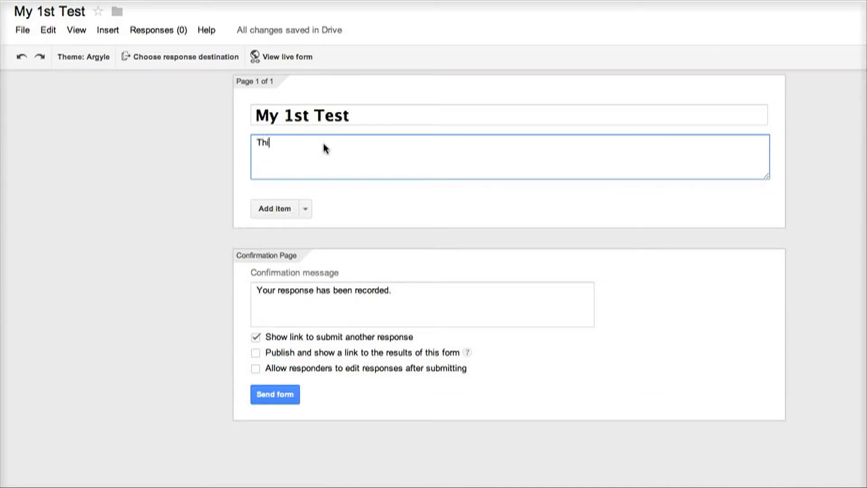
{"action": "type", "text": "s is a test of the USA"}
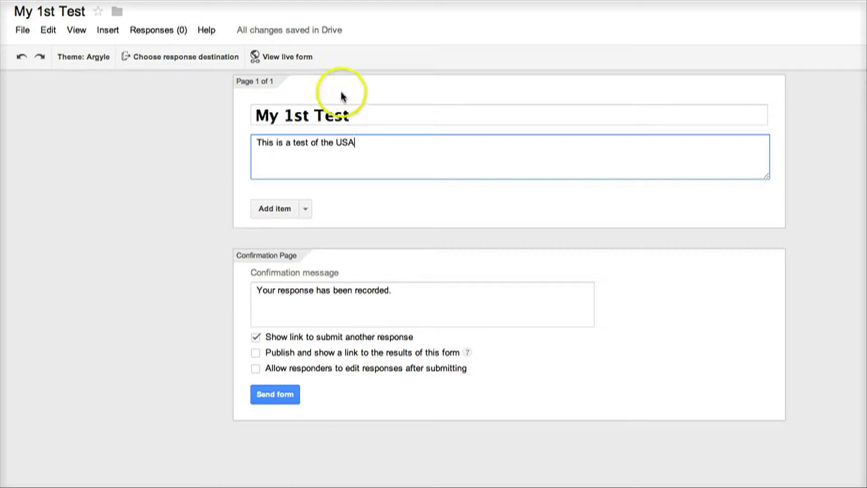
Add a required question titled "What is your name?" with the Text question type and finish editing it.
{"action": "left_click", "coordinate": [281, 210]}
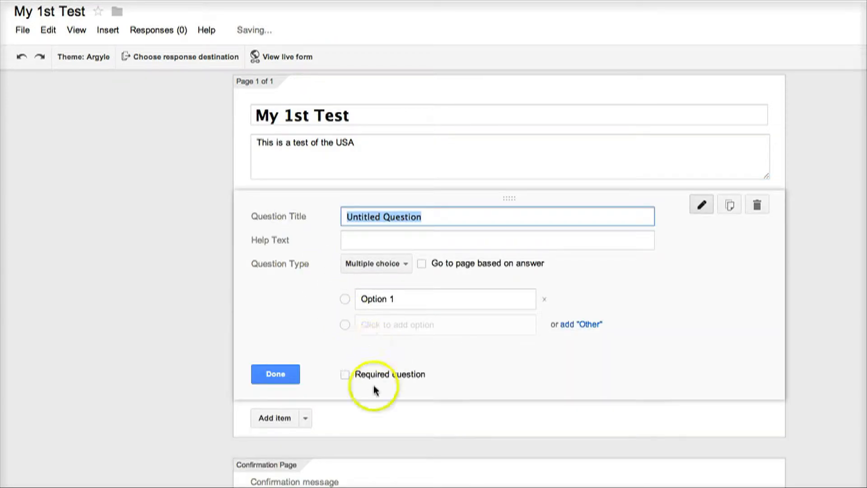
{"action": "left_click", "coordinate": [345, 374]}
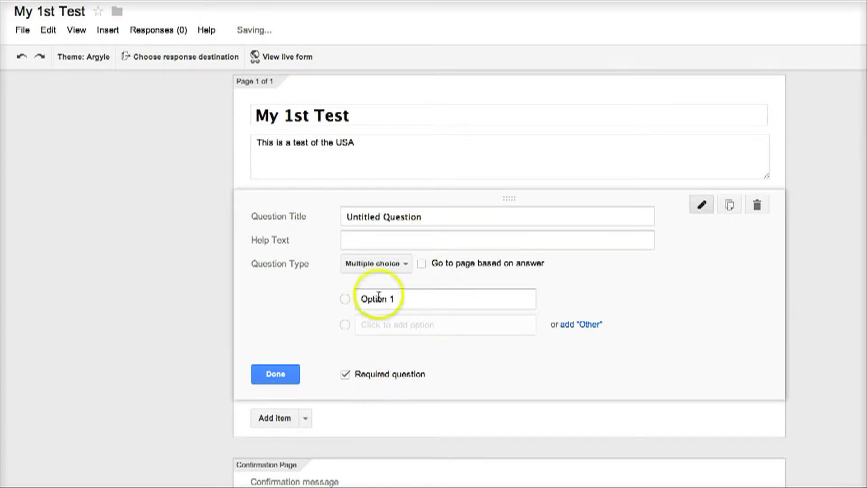
{"action": "left_click_drag", "start_coordinate": [421, 215], "coordinate": [337, 212]}
{"action": "type", "text": "Wh"}
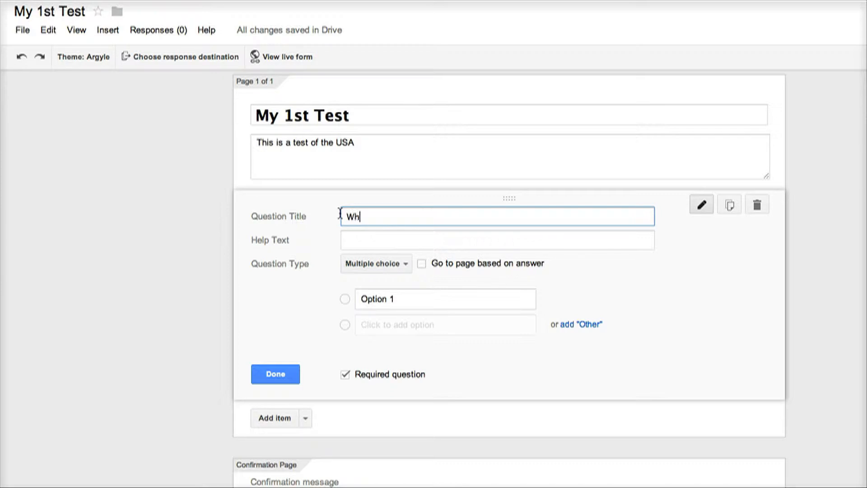
{"action": "type", "text": "at is your name?"}
{"action": "left_click", "coordinate": [405, 265]}
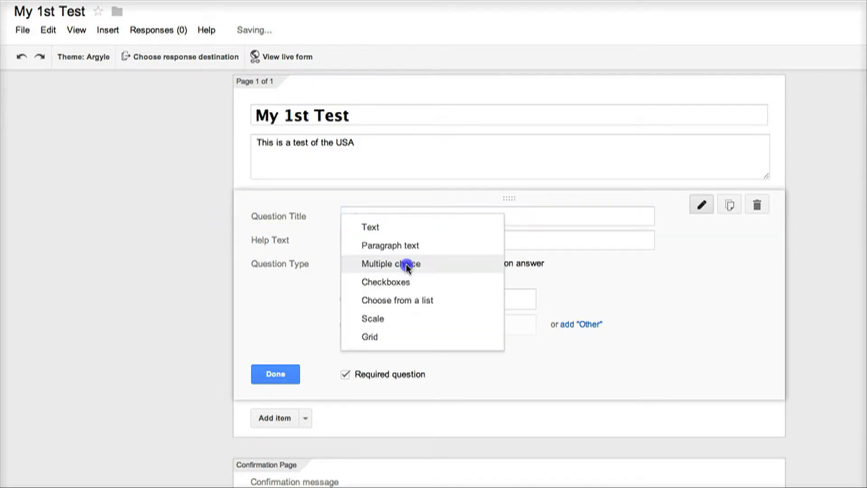
{"action": "left_click", "coordinate": [405, 227]}
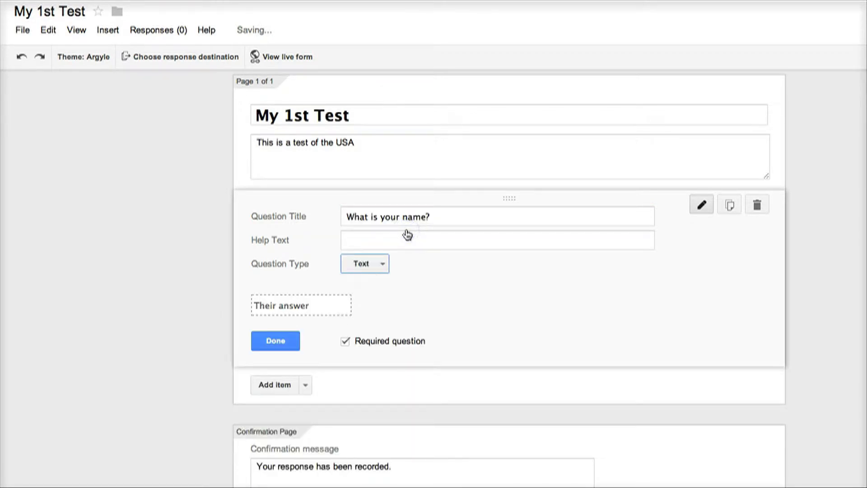
{"action": "left_click", "coordinate": [284, 343]}
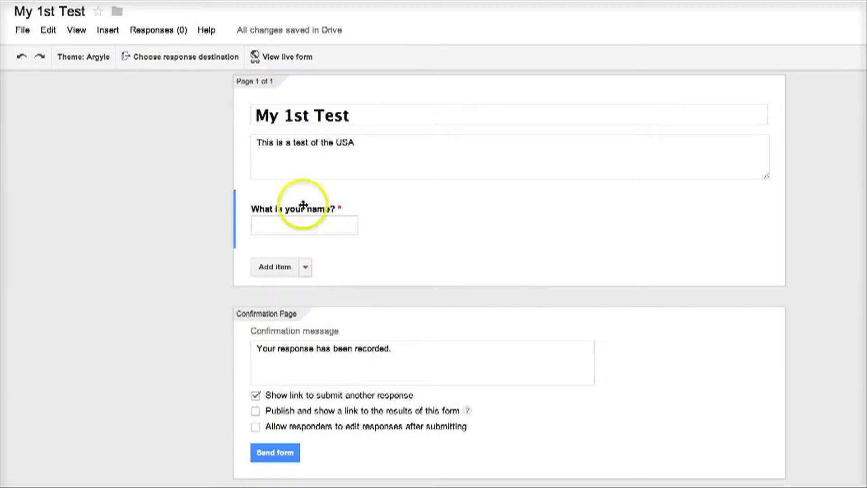
Add a second question, multiple choice, titled "How many stars on the flag?".
{"action": "left_click", "coordinate": [271, 268]}
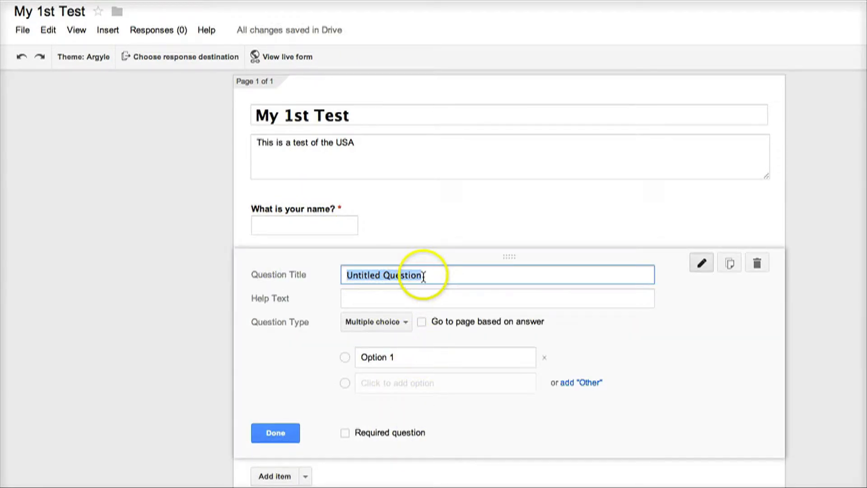
{"action": "type", "text": "Ho"}
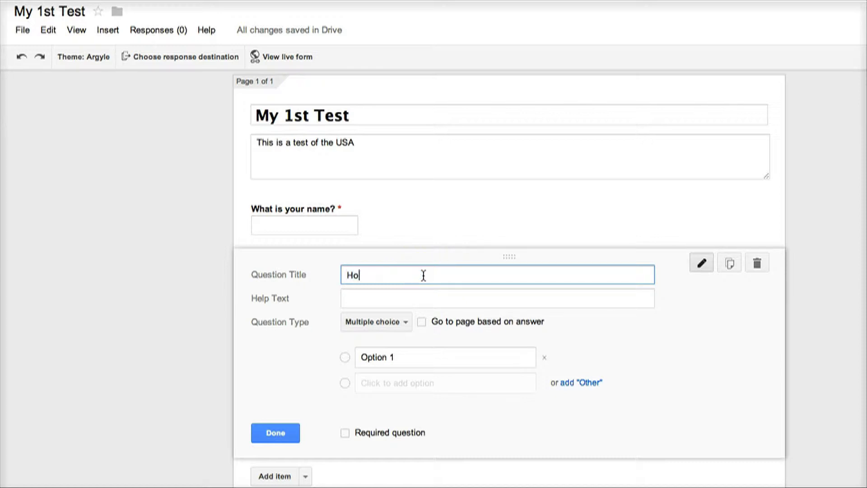
{"action": "type", "text": "w many stars on the flag?"}
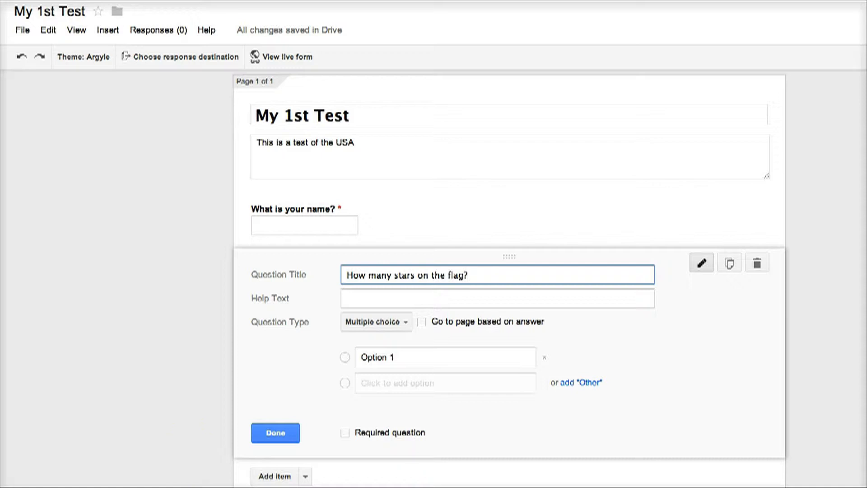
Give the flag question the answer options 35, 50 and 40, and finish editing it.
{"action": "left_click", "coordinate": [401, 357]}
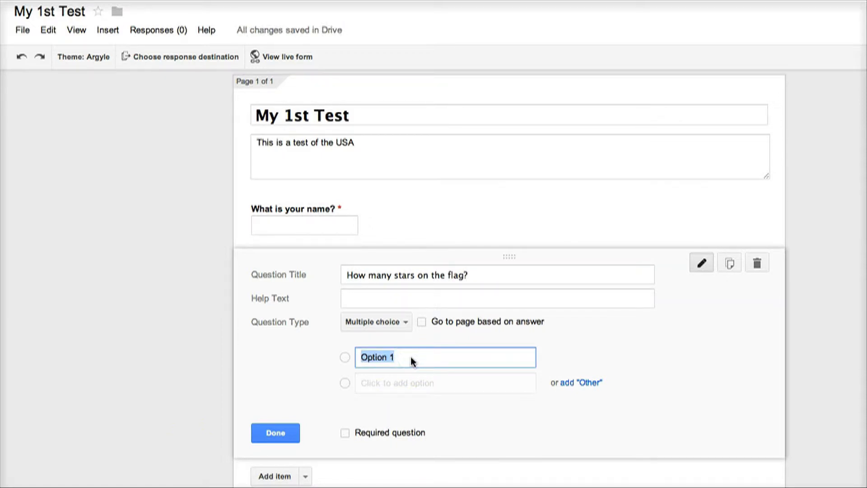
{"action": "type", "text": "35"}
{"action": "left_click", "coordinate": [368, 385]}
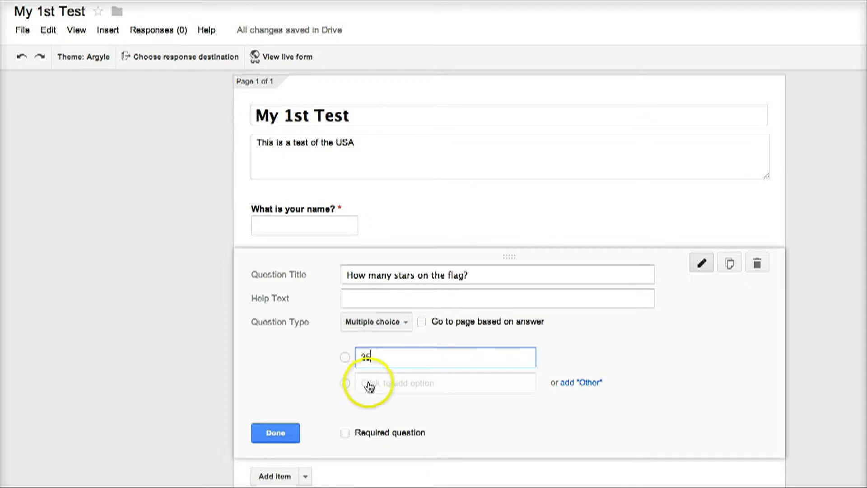
{"action": "type", "text": "50"}
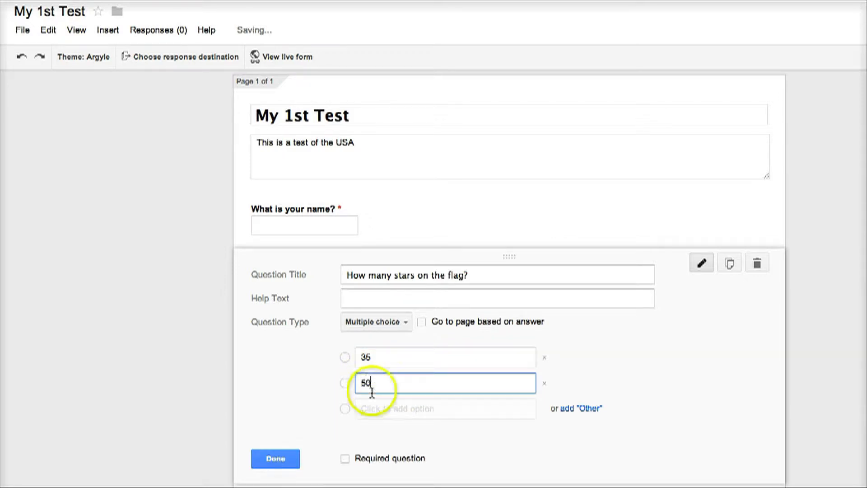
{"action": "left_click", "coordinate": [373, 410]}
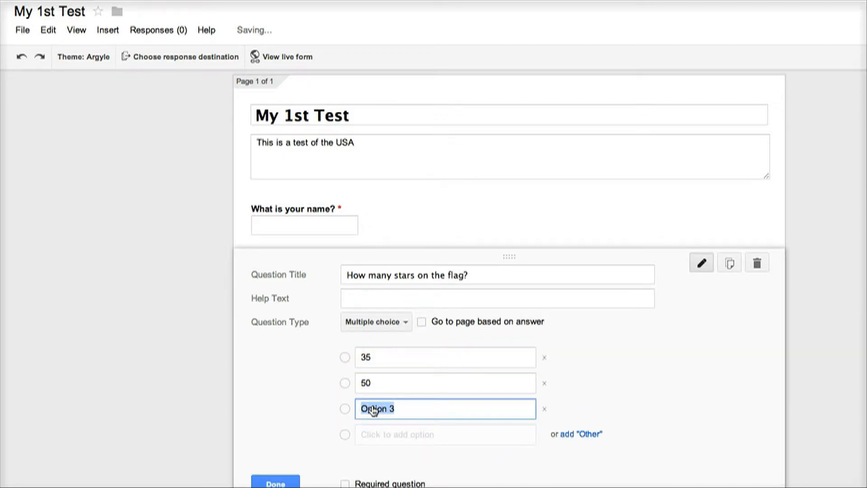
{"action": "type", "text": "40"}
{"action": "left_click", "coordinate": [440, 401]}
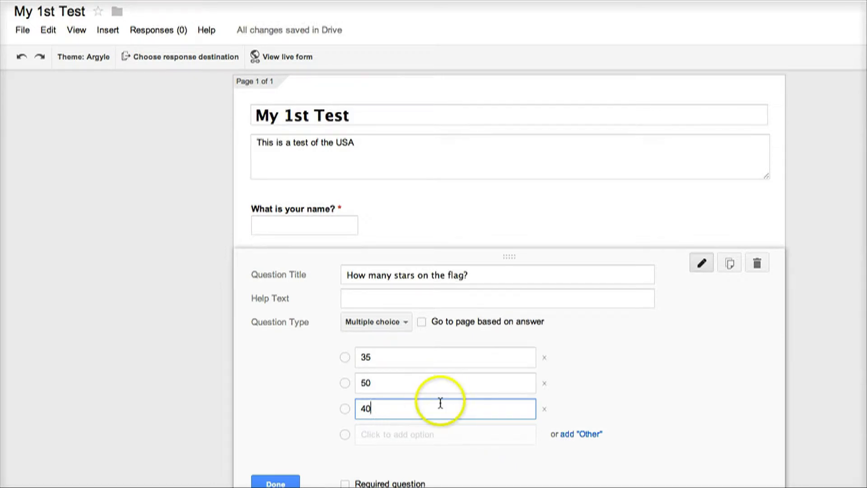
{"action": "left_click", "coordinate": [280, 482]}
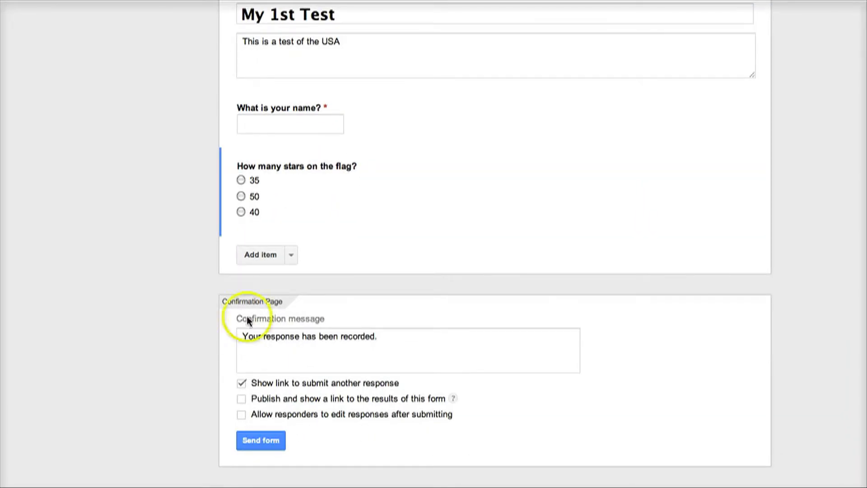
Add a third question titled "Who was the President of the USA?" and set its question type to Checkboxes.
{"action": "left_click", "coordinate": [258, 259]}
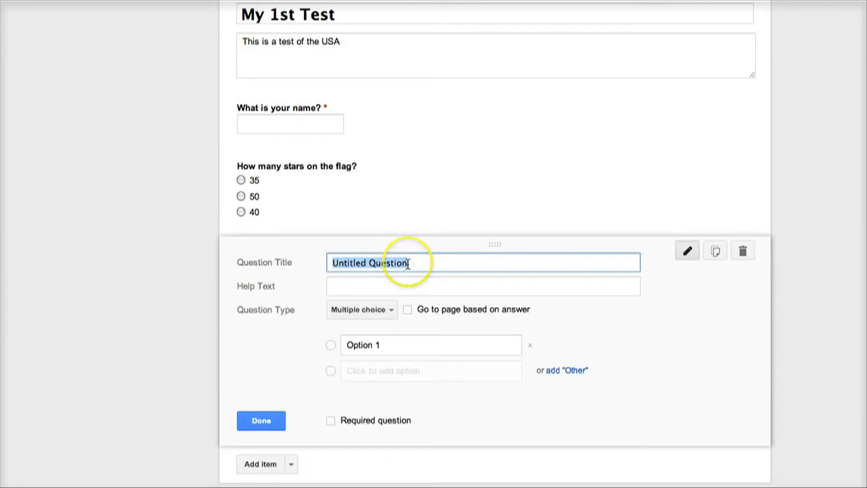
{"action": "type", "text": "Who a"}
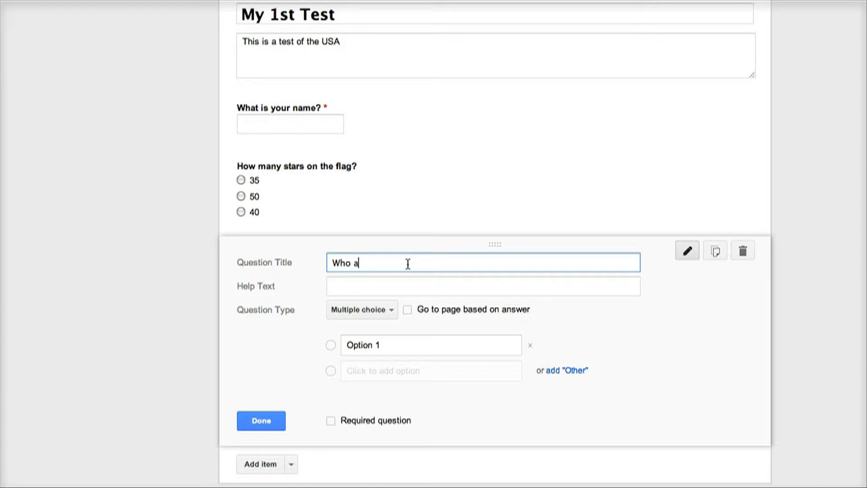
{"action": "key", "text": "BackSpace"}
{"action": "type", "text": "e"}
{"action": "key", "text": "BackSpace"}
{"action": "type", "text": "was the President of the US"}
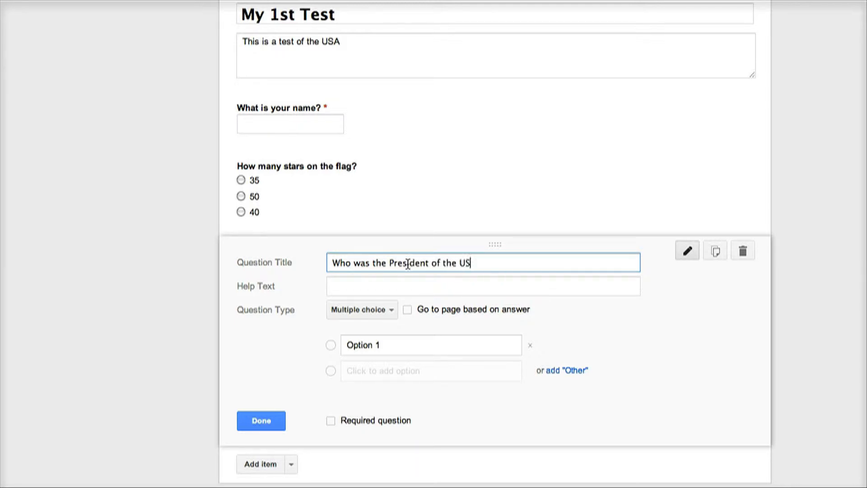
{"action": "type", "text": "A"}
{"action": "left_click", "coordinate": [389, 310]}
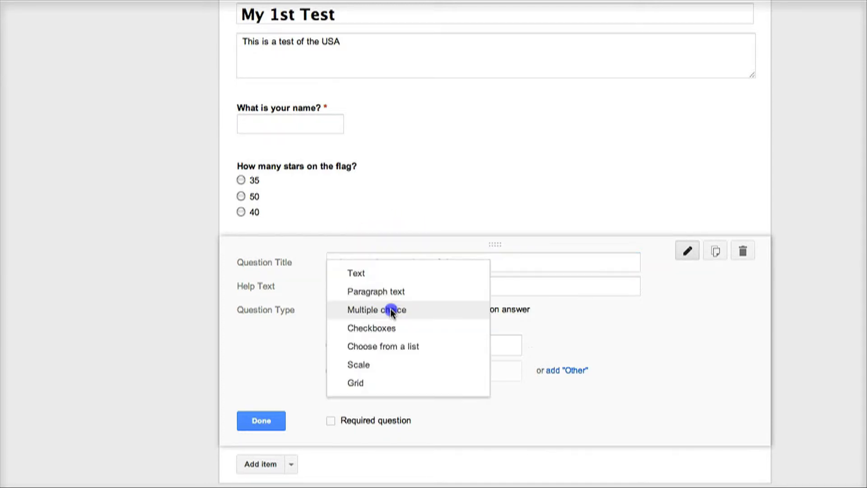
{"action": "left_click", "coordinate": [387, 329]}
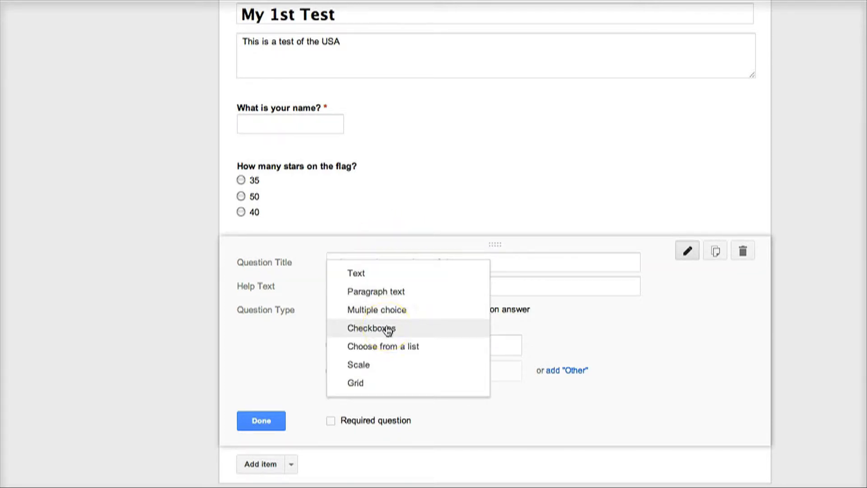
{"action": "left_click", "coordinate": [387, 330]}
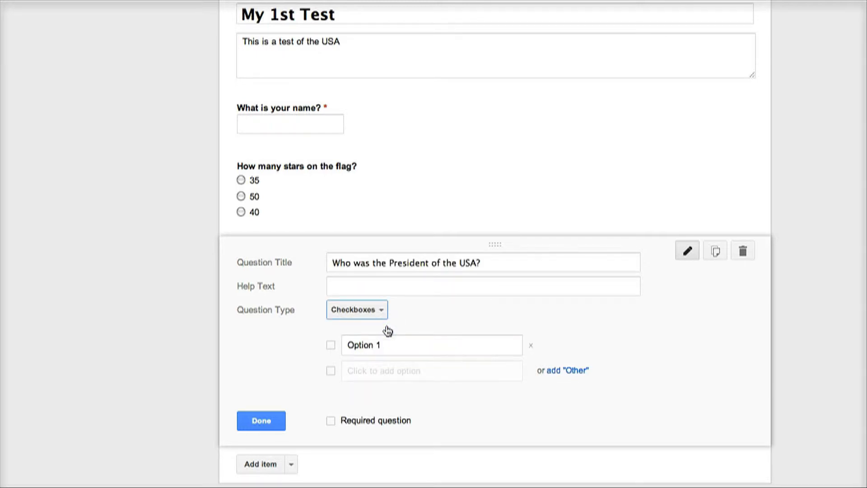
Give the President question the first three checkbox options: Clinton, a non-president's surname and Bush.
{"action": "left_click", "coordinate": [388, 343]}
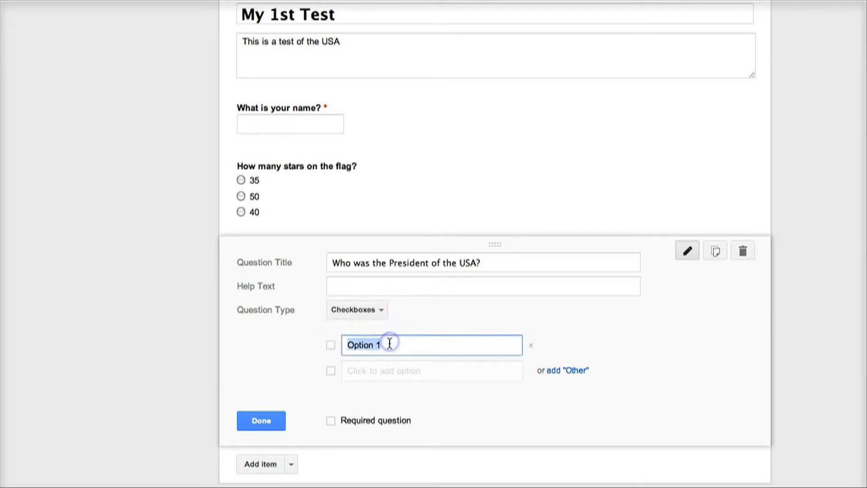
{"action": "type", "text": "Cli"}
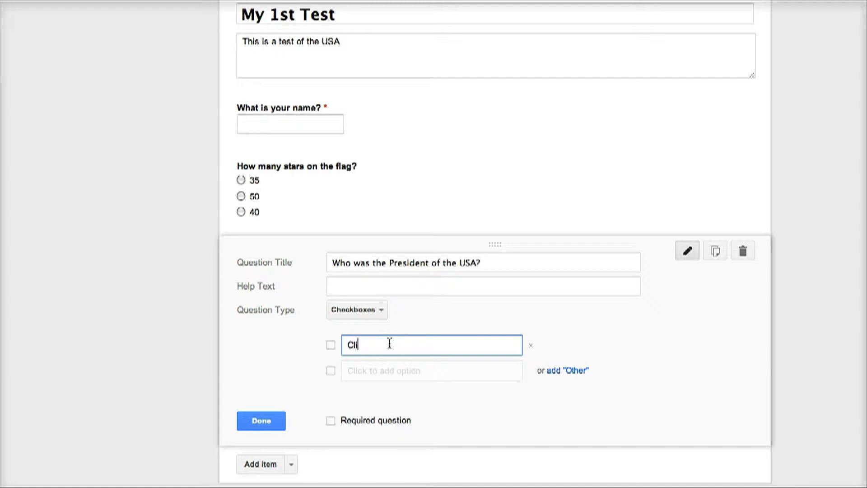
{"action": "type", "text": "nton"}
{"action": "left_click", "coordinate": [370, 366]}
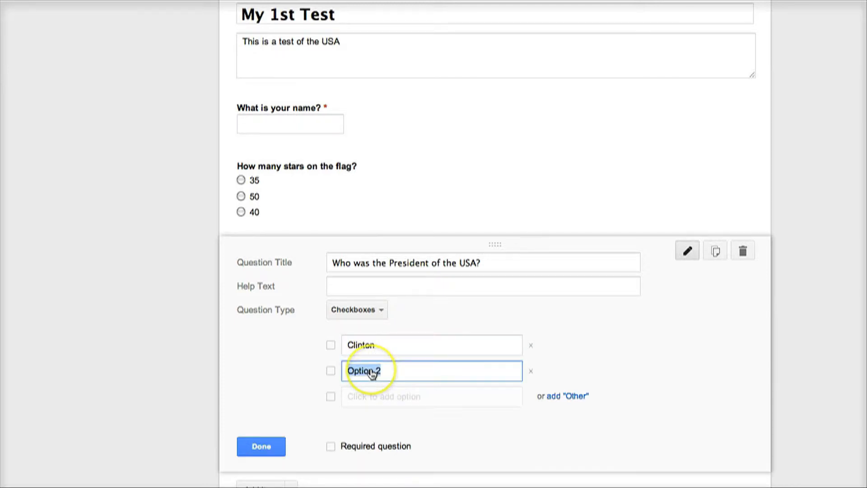
{"action": "type", "text": "Wambold"}
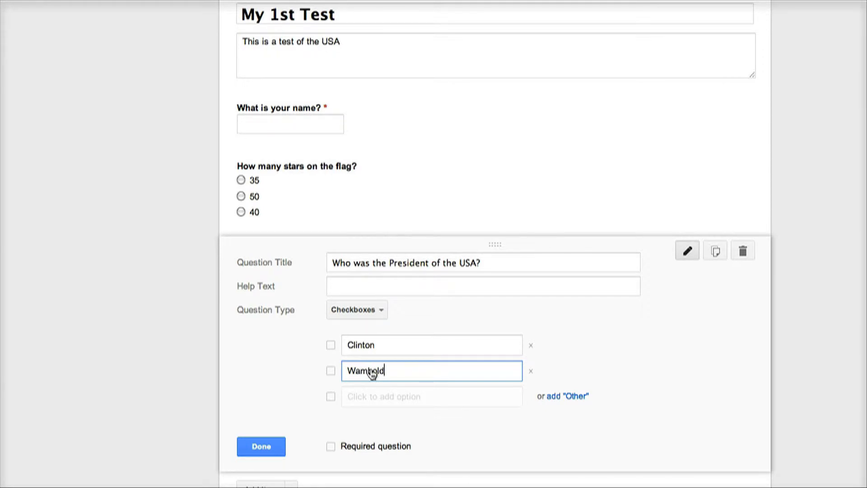
{"action": "left_click", "coordinate": [372, 379]}
{"action": "left_click", "coordinate": [375, 395]}
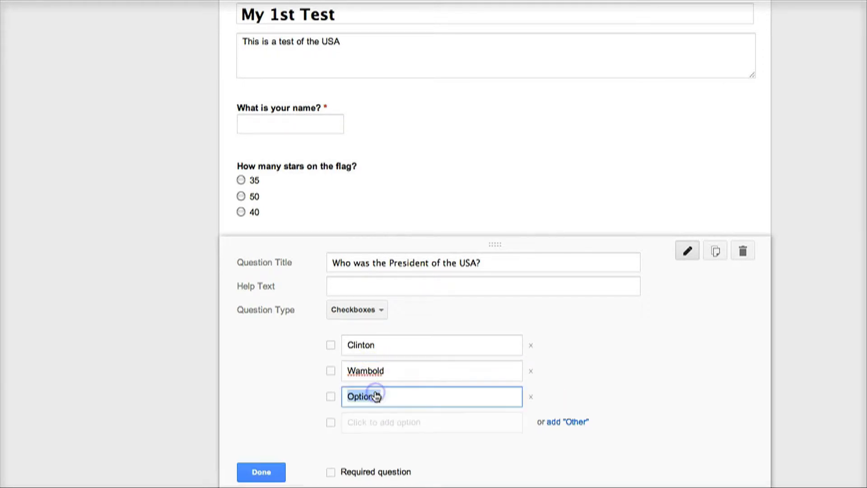
{"action": "type", "text": "Bush"}
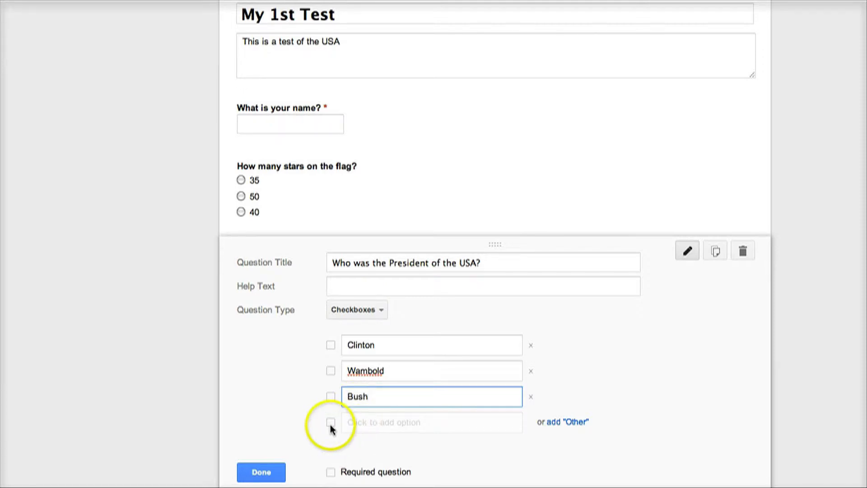
Add Harrison Ford as the fourth option of the President question and finish editing it.
{"action": "left_click", "coordinate": [358, 424]}
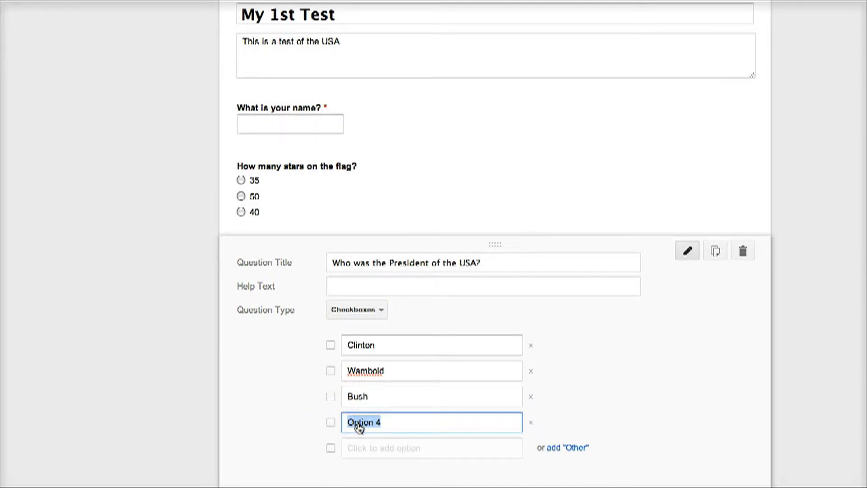
{"action": "type", "text": "Harrison Ford"}
{"action": "scroll", "coordinate": [495, 316], "scroll_direction": "down", "scroll_amount": 2}
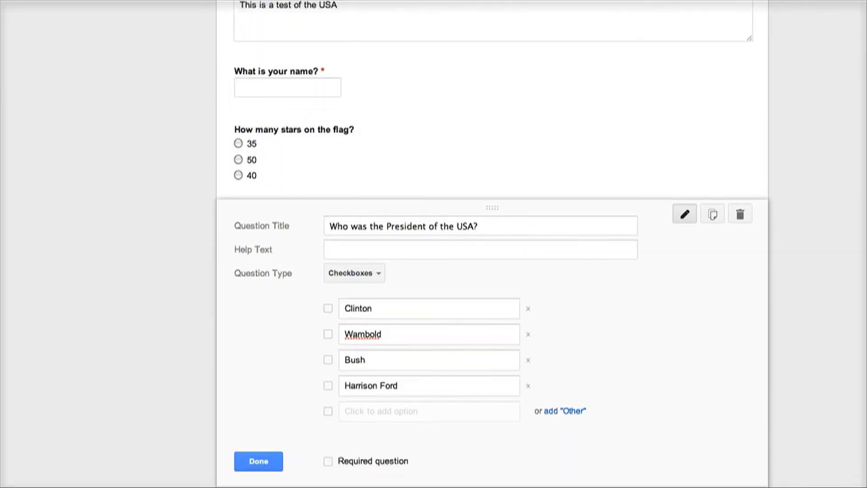
{"action": "left_click", "coordinate": [260, 457]}
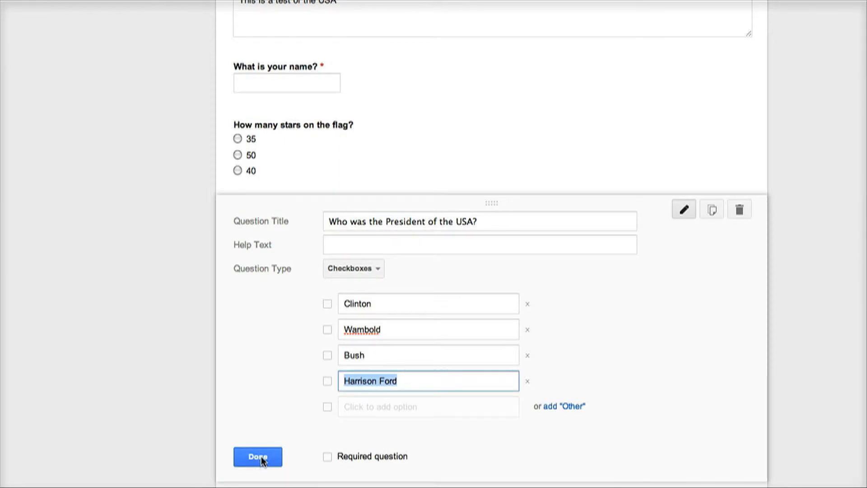
{"action": "left_click", "coordinate": [258, 457]}
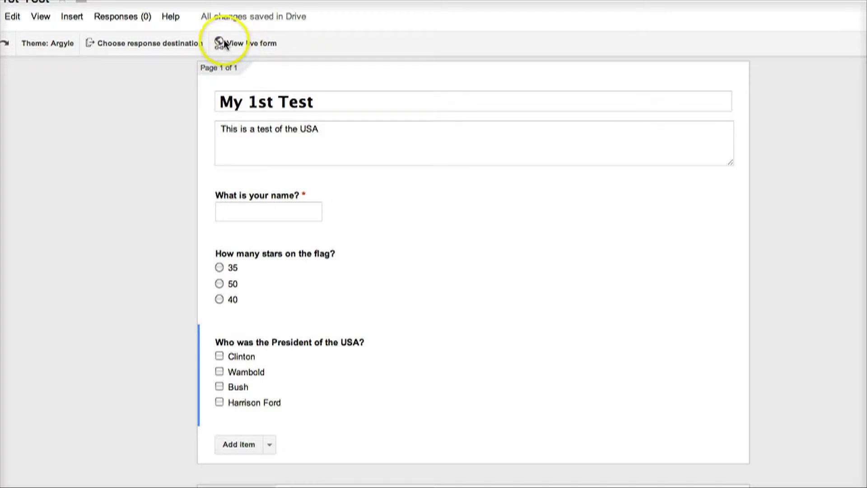
View the live form as respondents see it and close it again.
{"action": "left_click", "coordinate": [252, 45]}
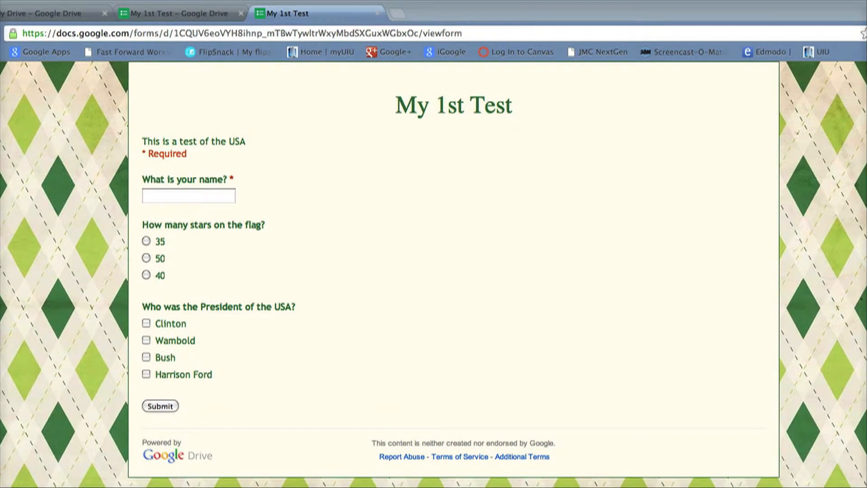
{"action": "left_click", "coordinate": [378, 12]}
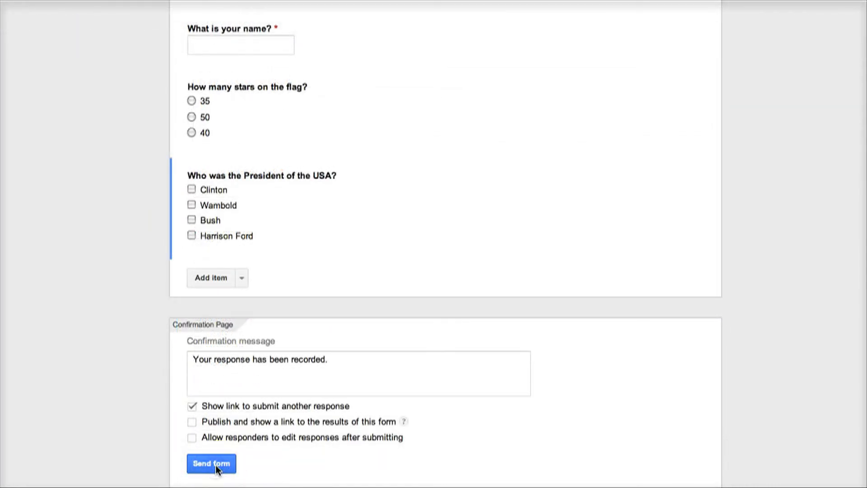
Email the form to the contact with the form included, and create the new spreadsheet "My 1st Test (Responses)" as response destination.
{"action": "left_click", "coordinate": [212, 464]}
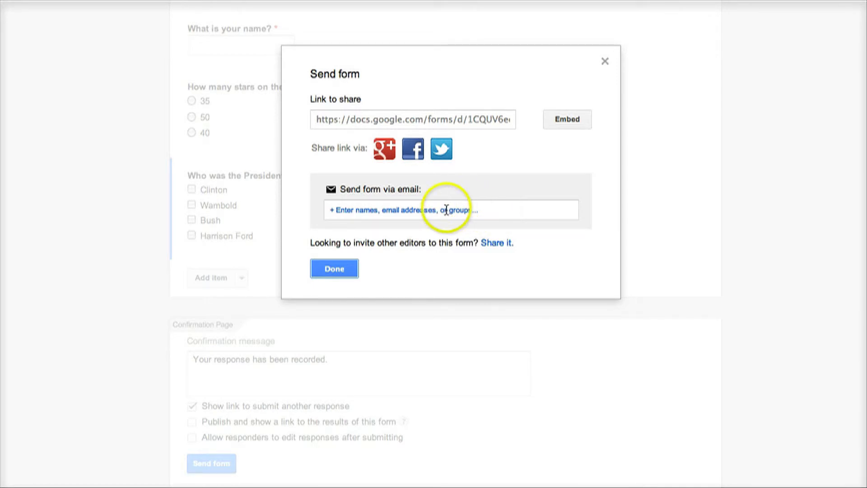
{"action": "left_click", "coordinate": [401, 210]}
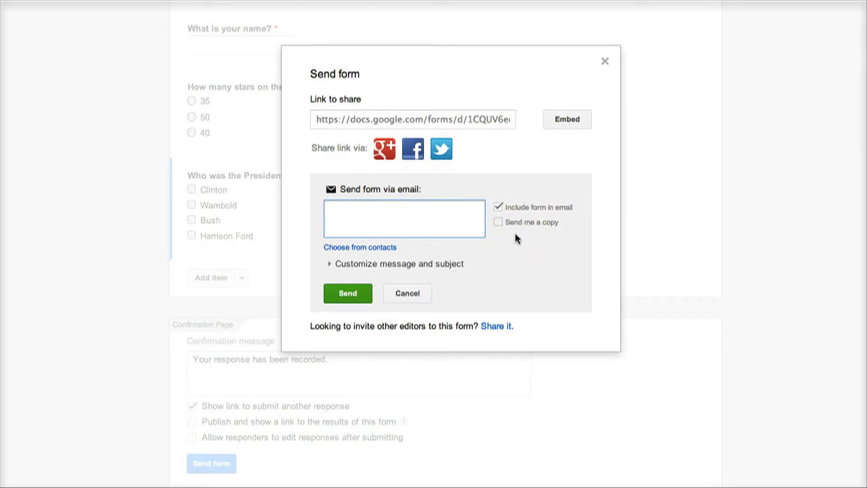
{"action": "type", "text": "d"}
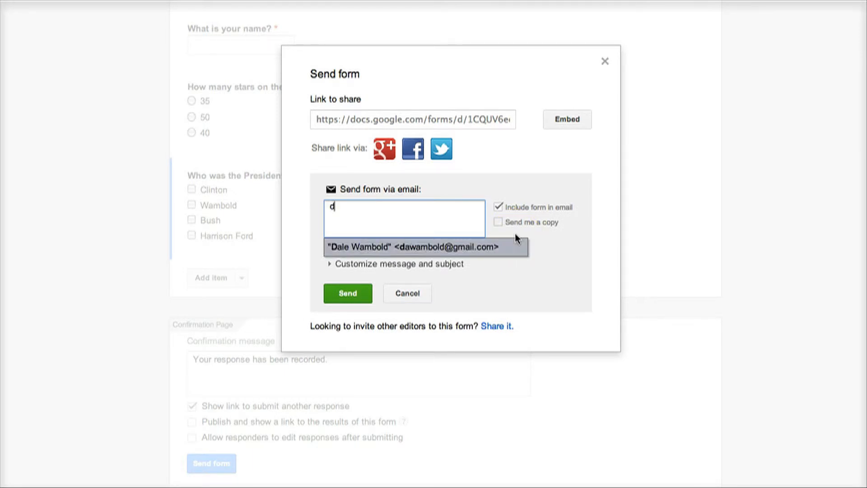
{"action": "left_click", "coordinate": [453, 247]}
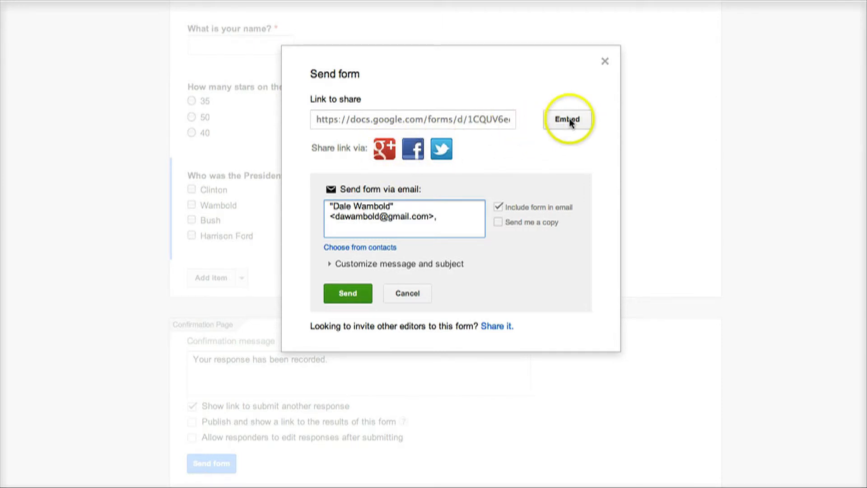
{"action": "left_click", "coordinate": [349, 295]}
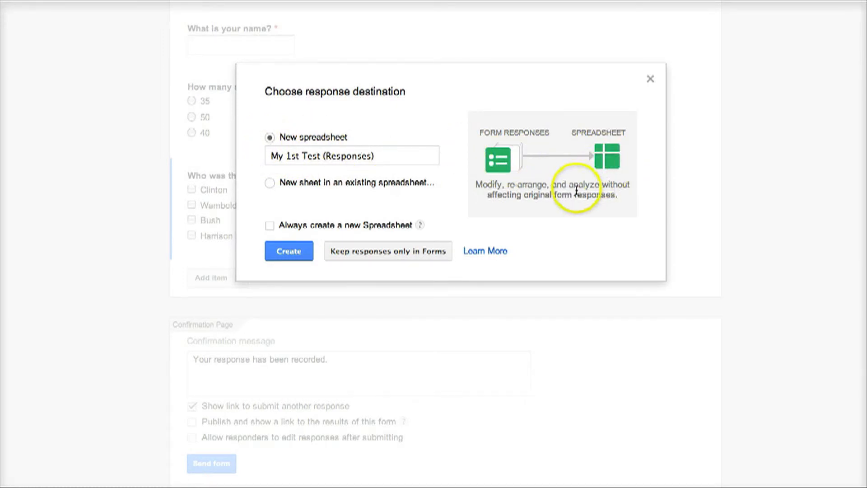
{"action": "left_click", "coordinate": [283, 254]}
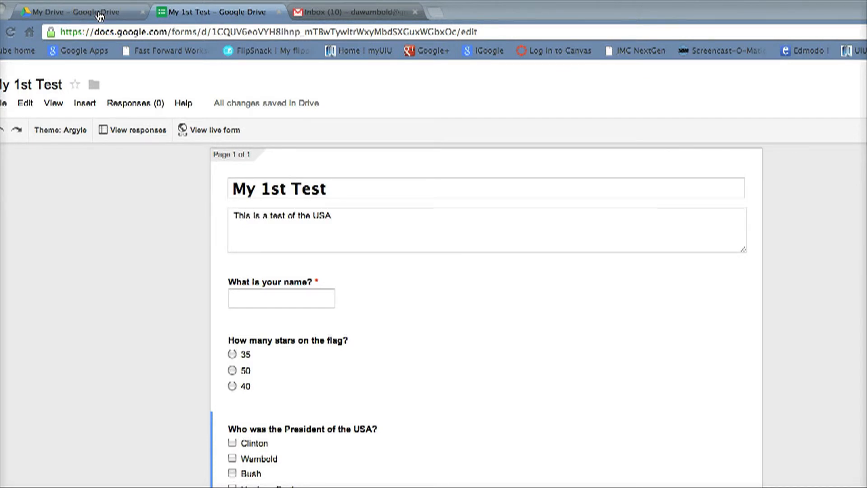
Switch to the Gmail inbox, open the "My 1st Test" message and follow its link to the online form.
{"action": "left_click", "coordinate": [345, 16]}
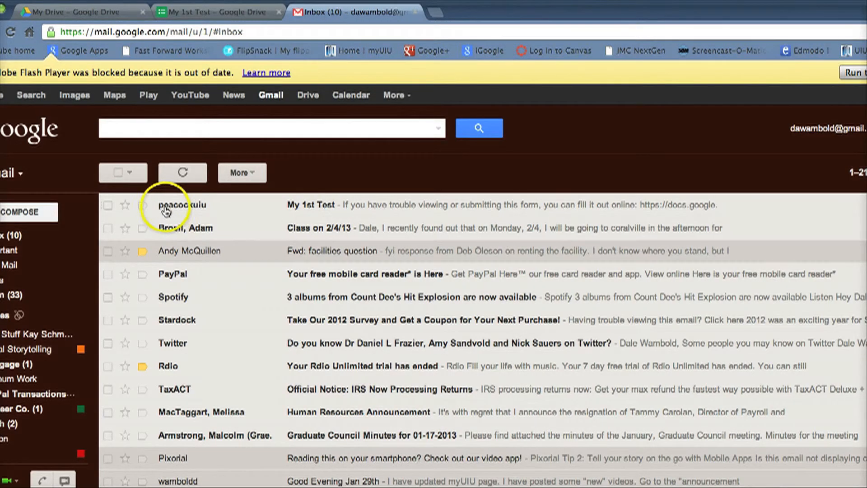
{"action": "left_click", "coordinate": [318, 208]}
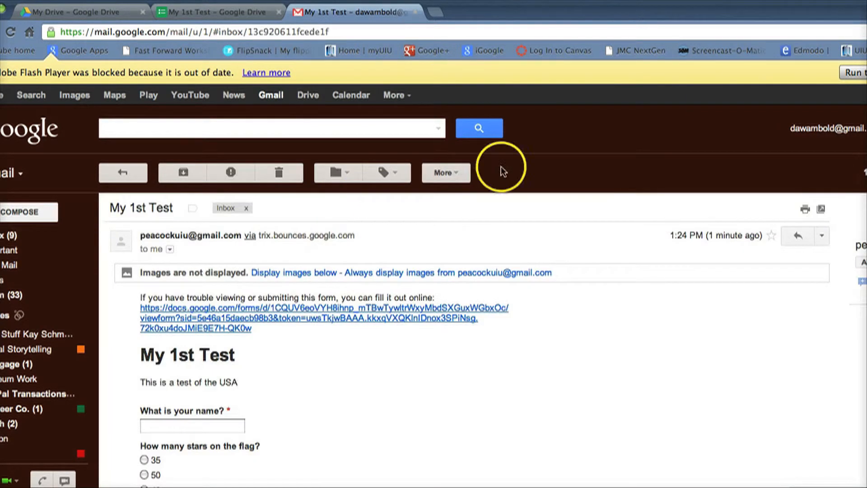
{"action": "left_click", "coordinate": [851, 72]}
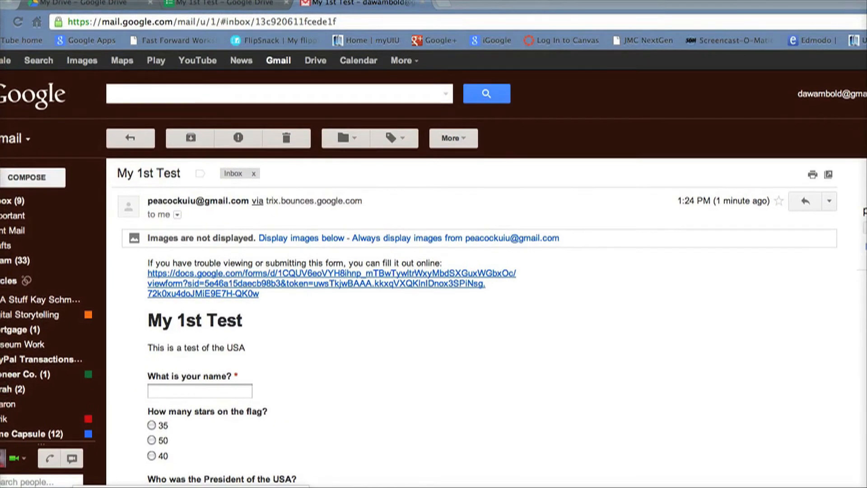
{"action": "left_click", "coordinate": [242, 289]}
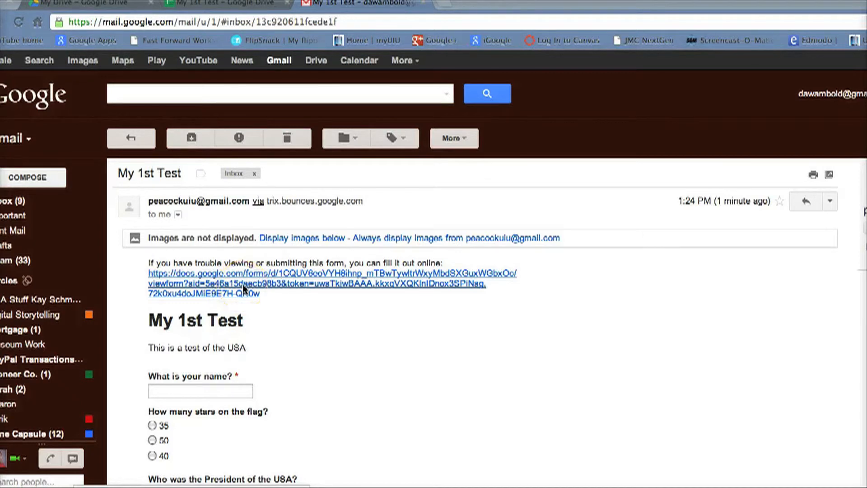
{"action": "left_click", "coordinate": [243, 289]}
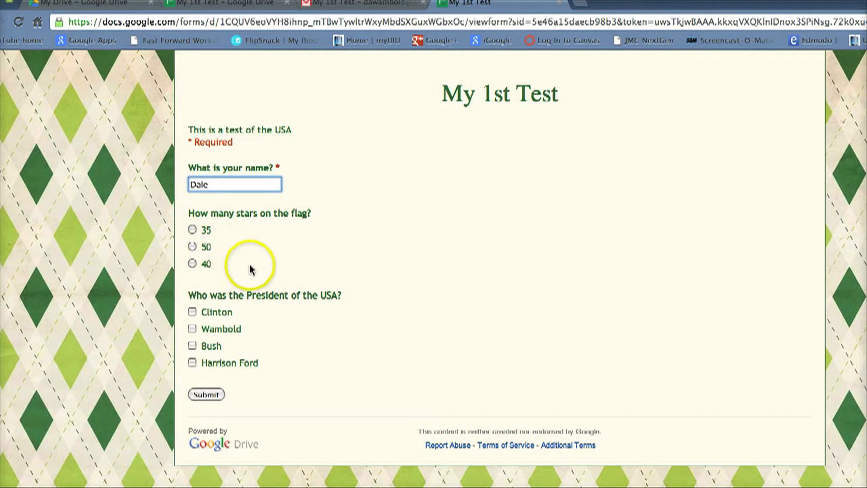
Answer the flag question with 35, select Clinton, Bush and Harrison Ford for the President question, and submit the form.
{"action": "left_click", "coordinate": [193, 229]}
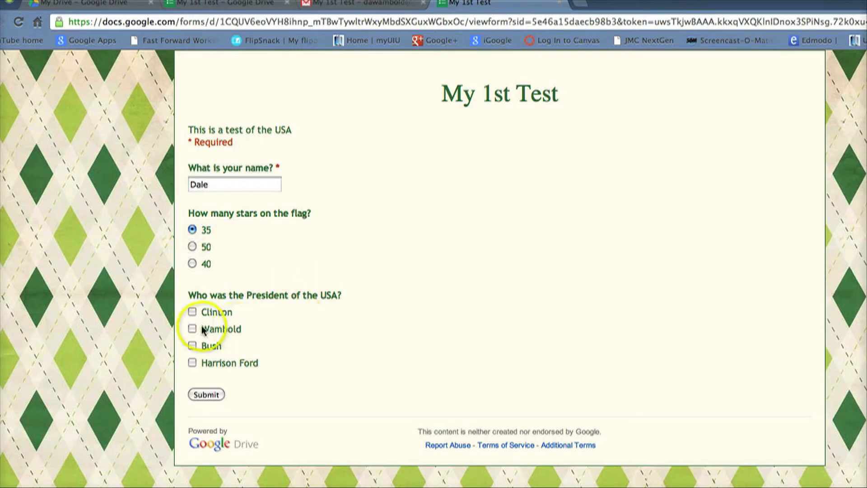
{"action": "left_click", "coordinate": [193, 312]}
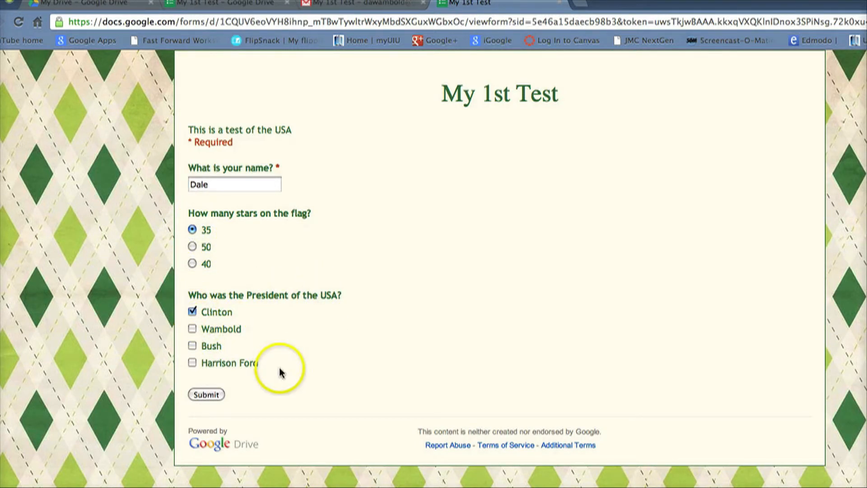
{"action": "left_click", "coordinate": [192, 345]}
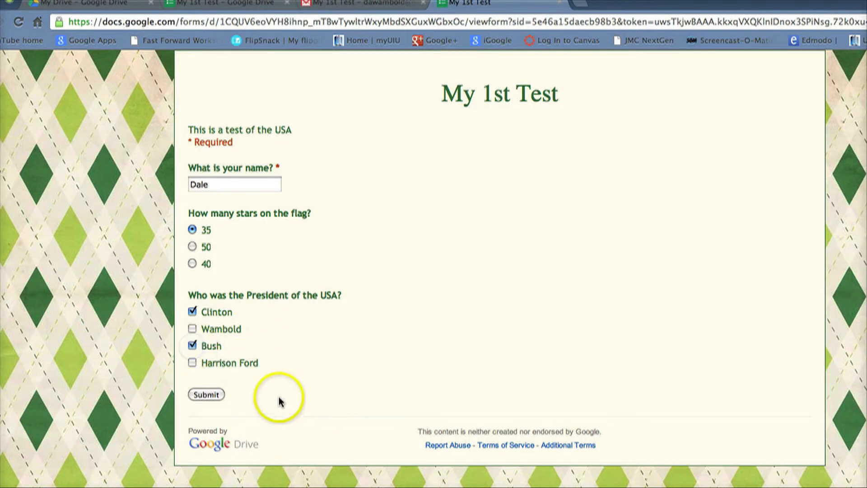
{"action": "left_click", "coordinate": [193, 362]}
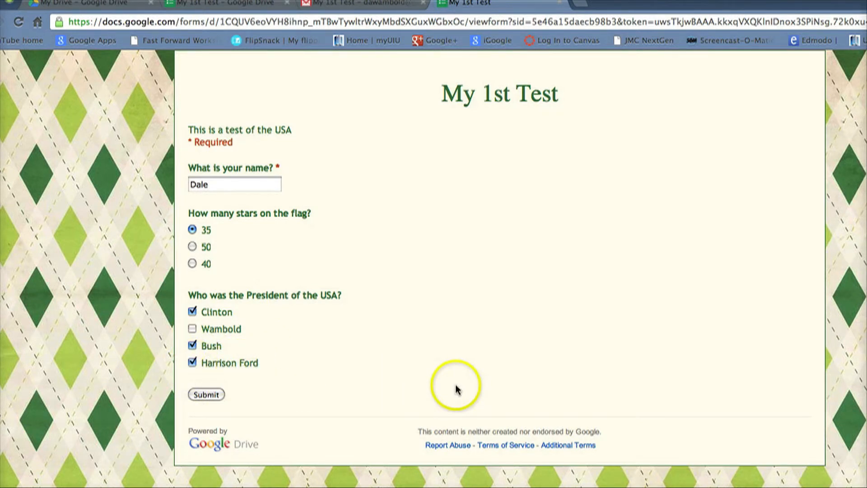
{"action": "left_click", "coordinate": [206, 396]}
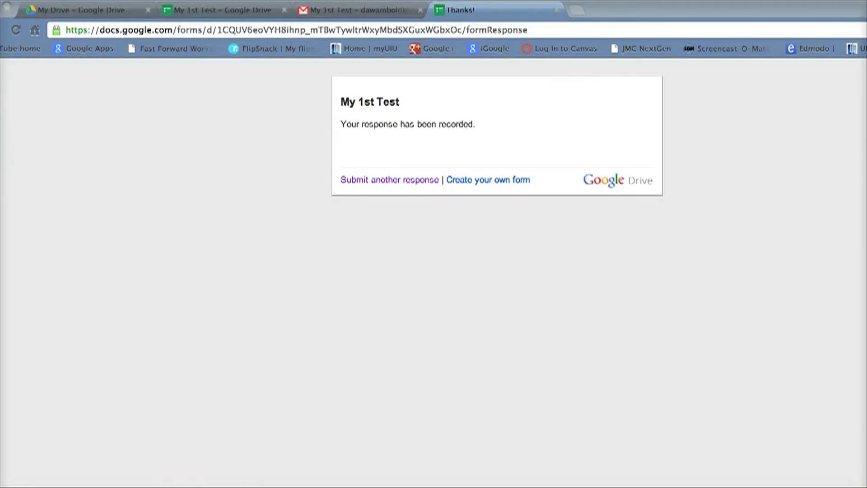
Close the response confirmation page and the Gmail message, and return to the My Drive file list.
{"action": "left_click", "coordinate": [556, 11]}
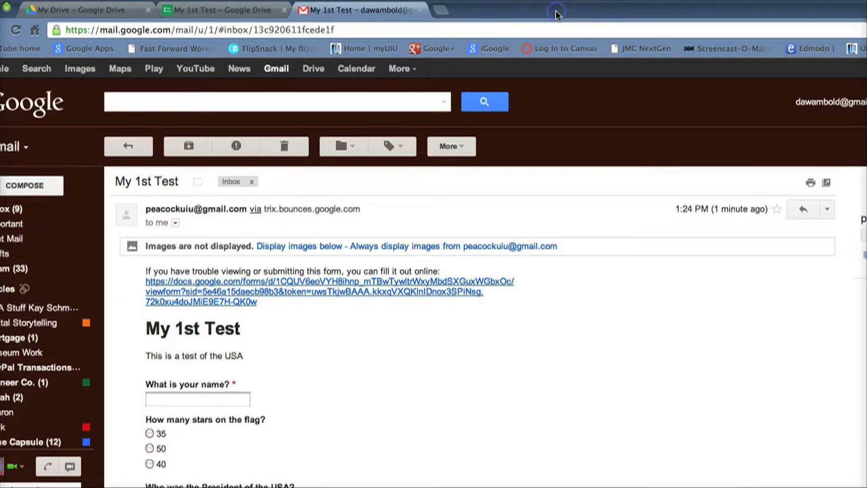
{"action": "left_click", "coordinate": [420, 9]}
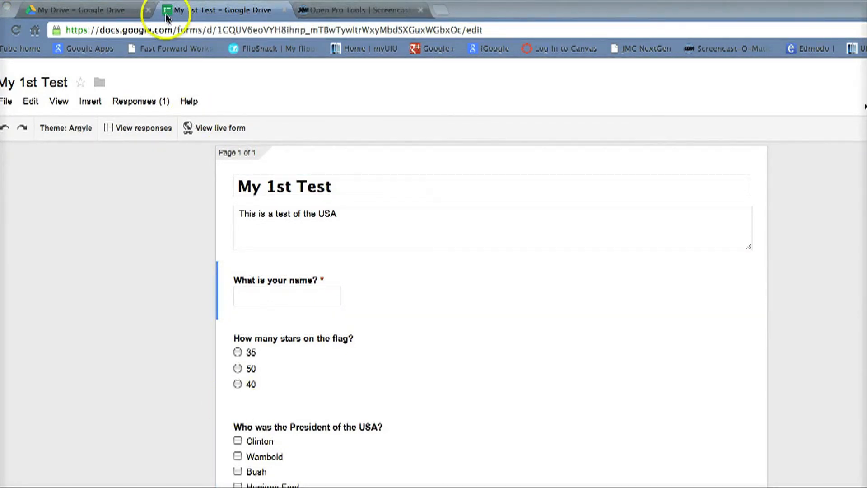
{"action": "left_click", "coordinate": [101, 12]}
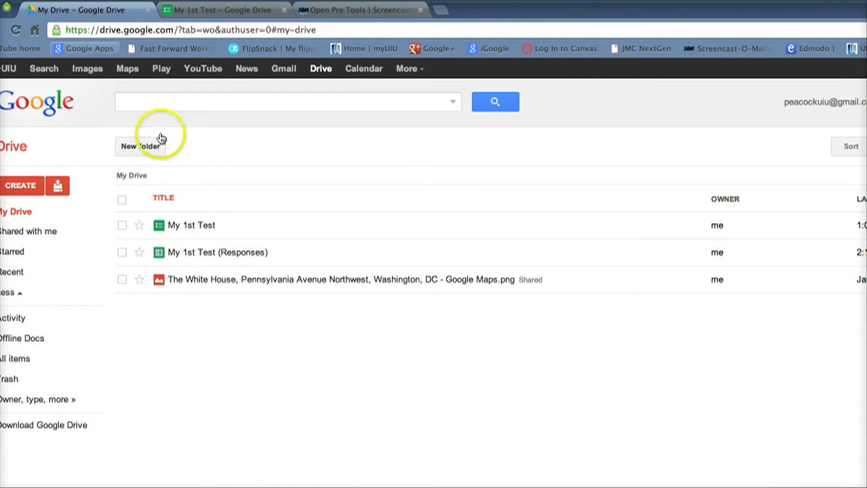
Open the "My 1st Test" form from My Drive to view it in the editor, and close it again.
{"action": "left_click", "coordinate": [198, 228]}
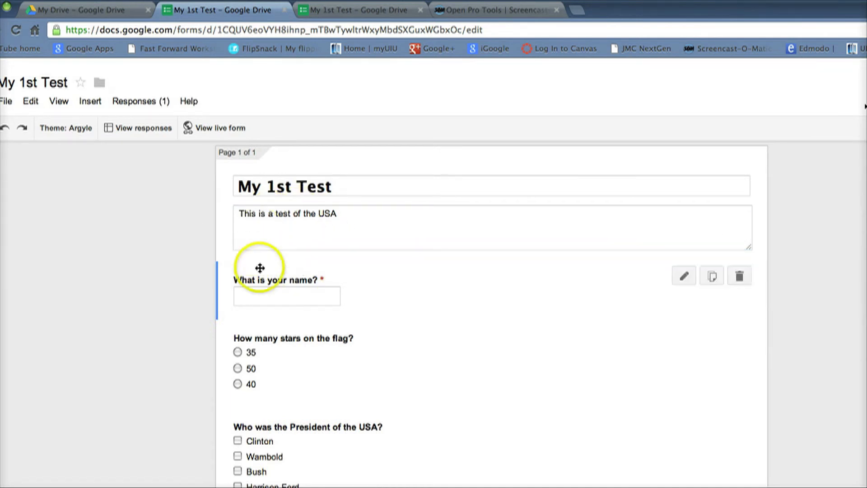
{"action": "mouse_move", "coordinate": [279, 265]}
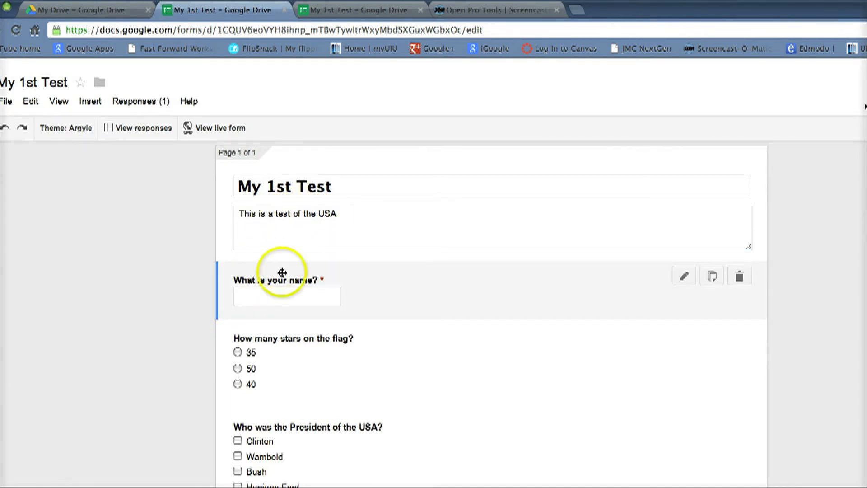
{"action": "left_click", "coordinate": [284, 10]}
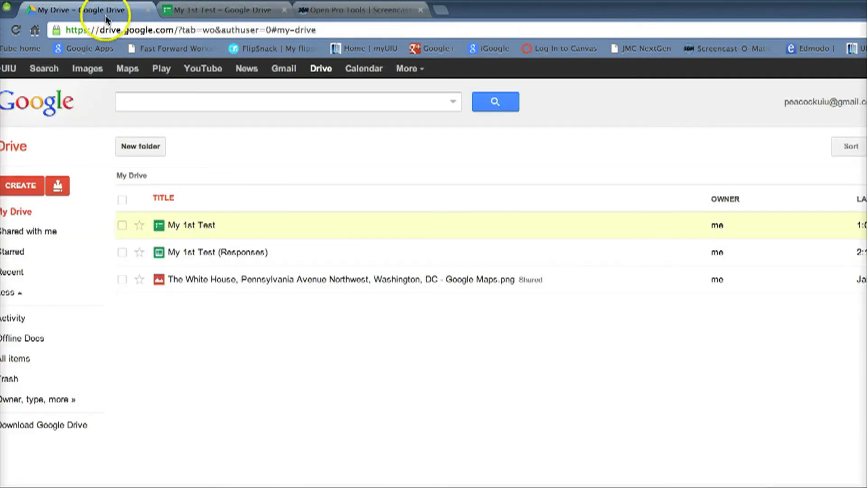
Open the "My 1st Test (Responses)" spreadsheet from My Drive and examine the submitted answers.
{"action": "left_click", "coordinate": [239, 254]}
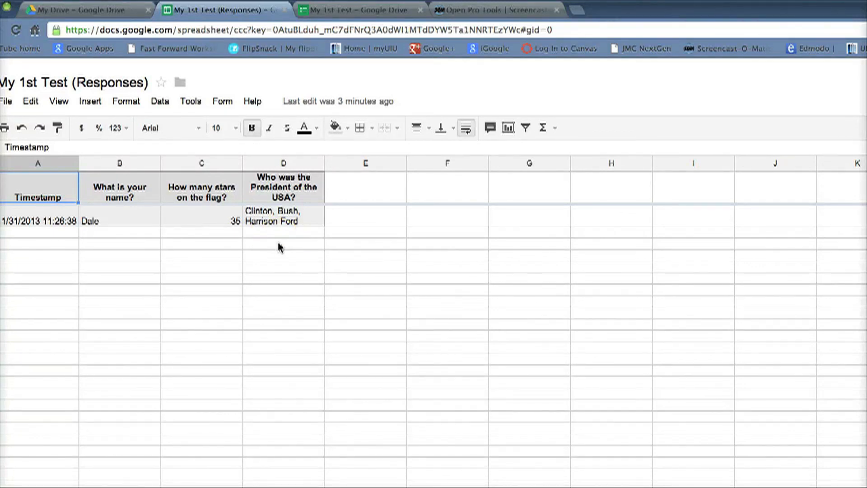
{"action": "left_click", "coordinate": [267, 260]}
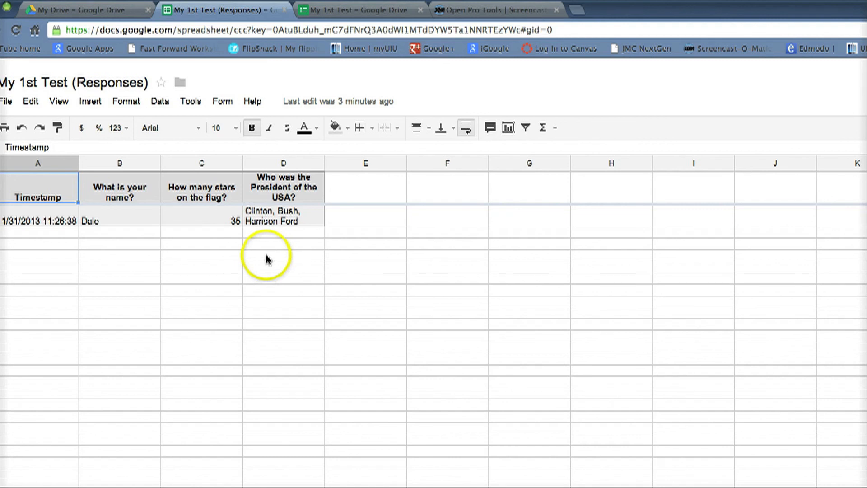